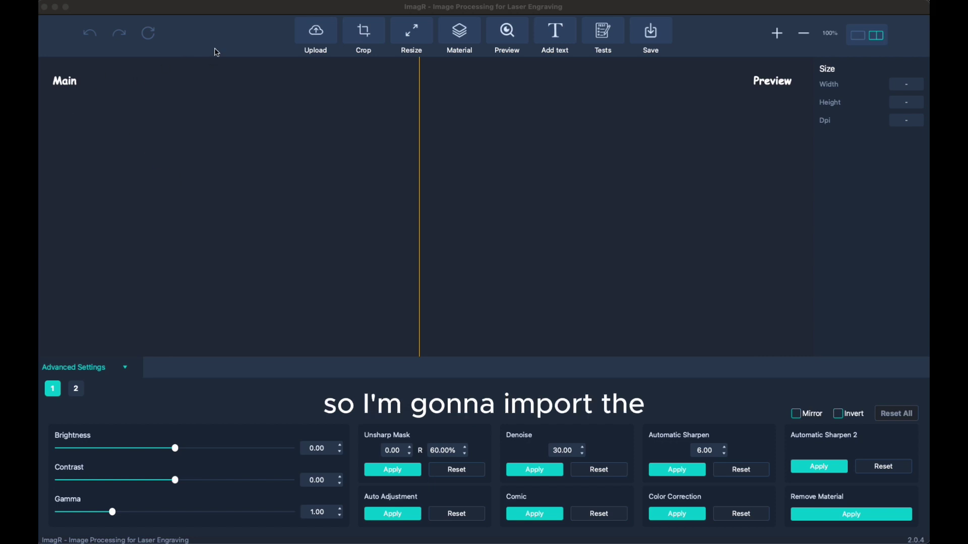
- Load the WhatsApp group photo from Download files into ImagR as a 768 × 1024 px image
click(317, 41)
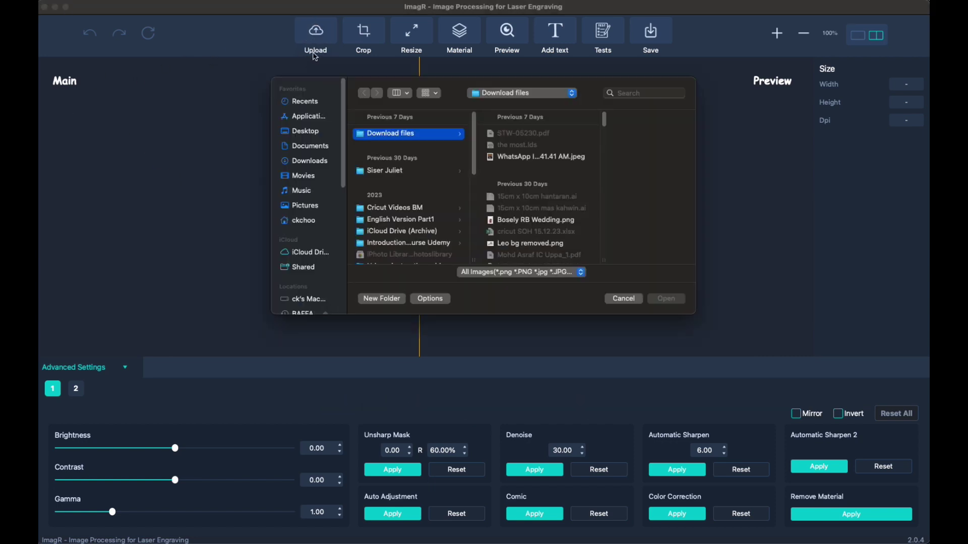
click(518, 160)
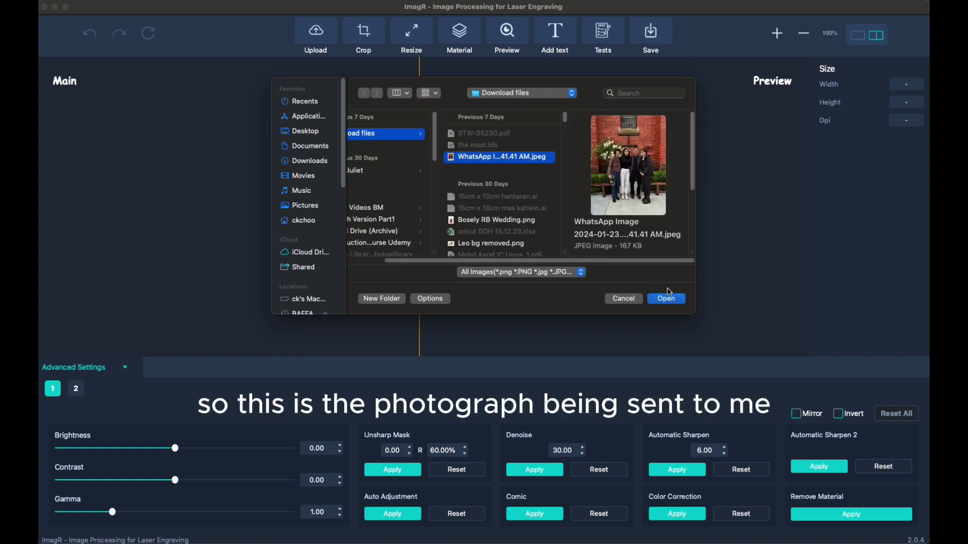
click(668, 299)
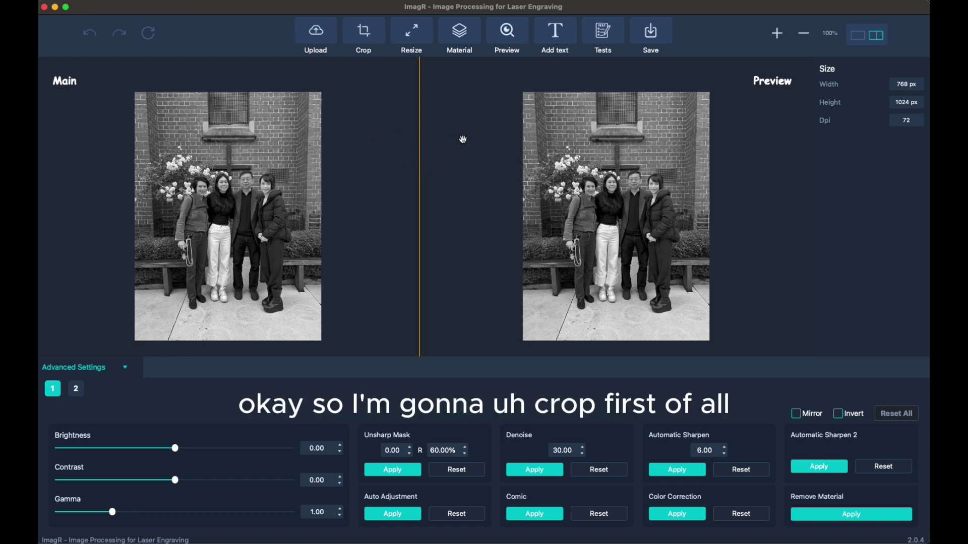
- Crop the photo to 524 × 635 px tightly around the four people
click(363, 36)
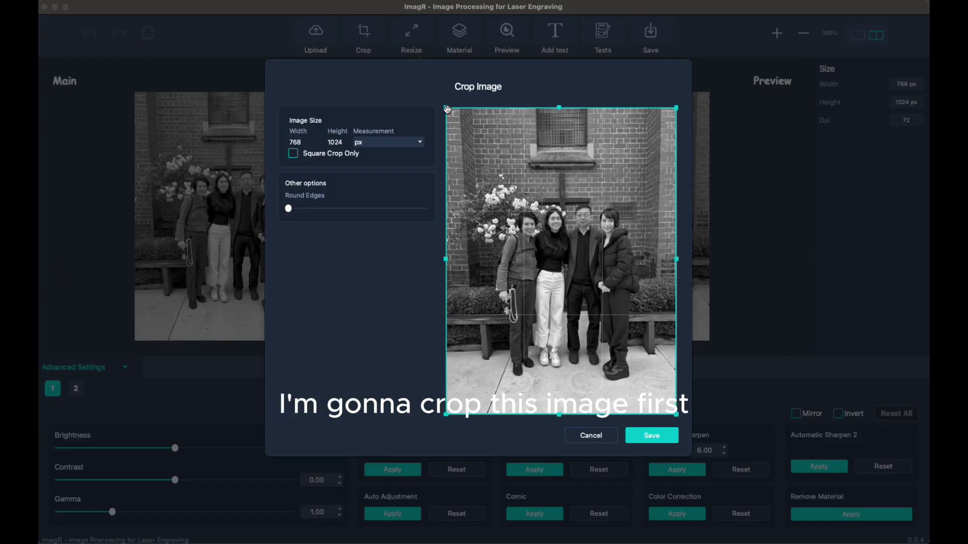
drag(445, 107, 490, 200)
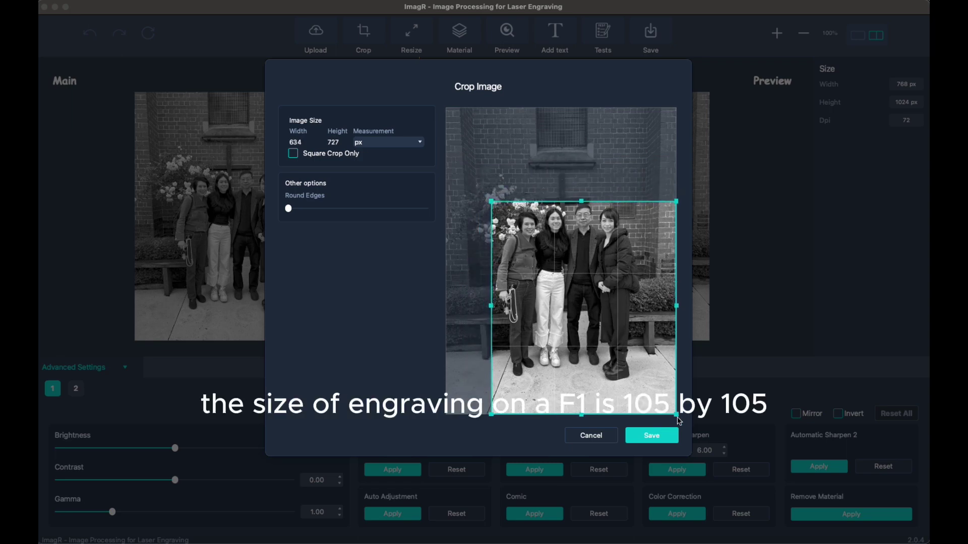
drag(677, 415, 643, 387)
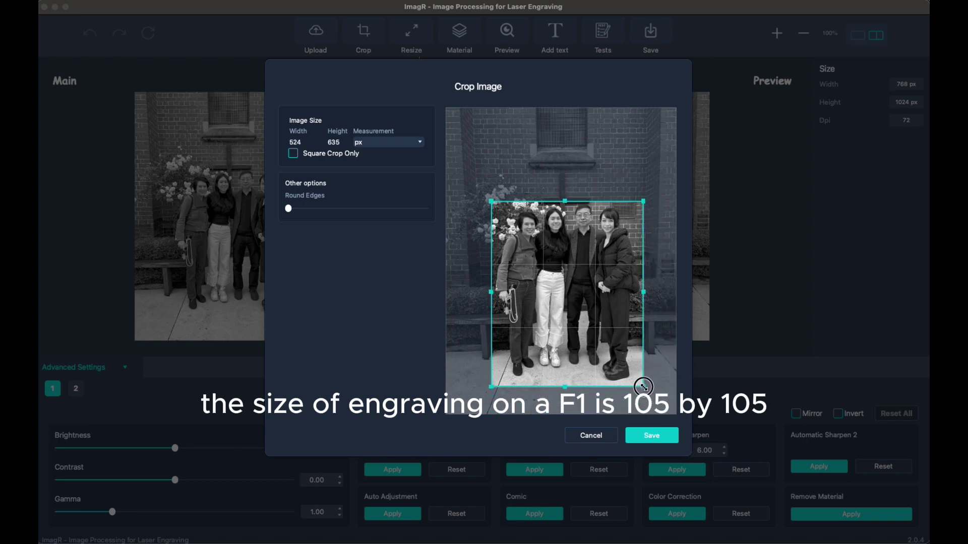
click(655, 434)
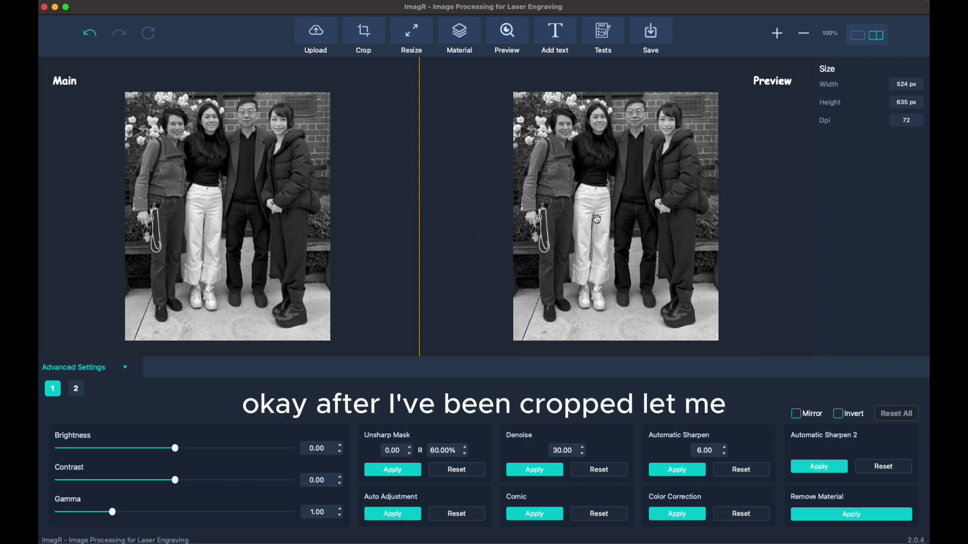
- Zoom in and pan the view to inspect the faces in the cropped photo
scroll(563, 225, up, 5)
scroll(565, 222, down, 4)
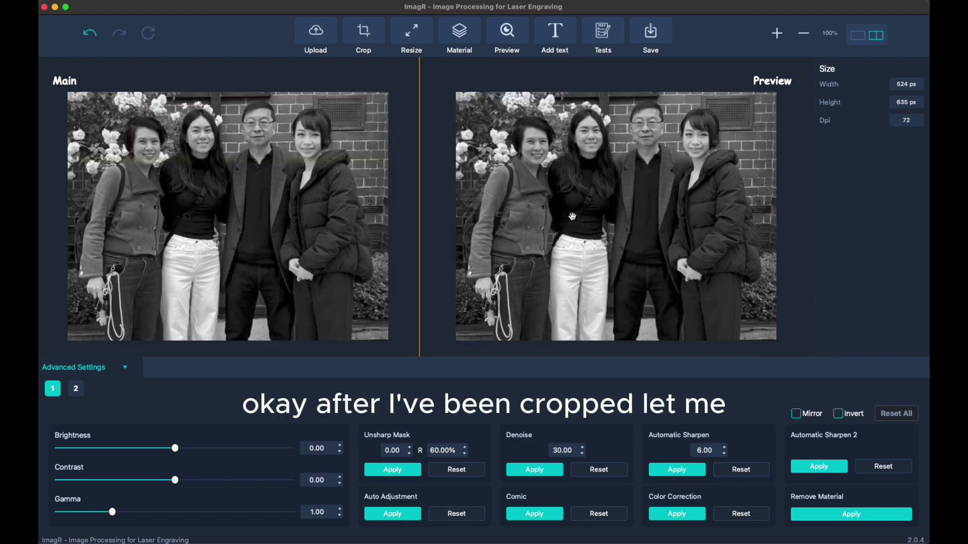
scroll(569, 217, up, 5)
scroll(573, 212, down, 1)
scroll(572, 212, up, 1)
scroll(573, 202, down, 3)
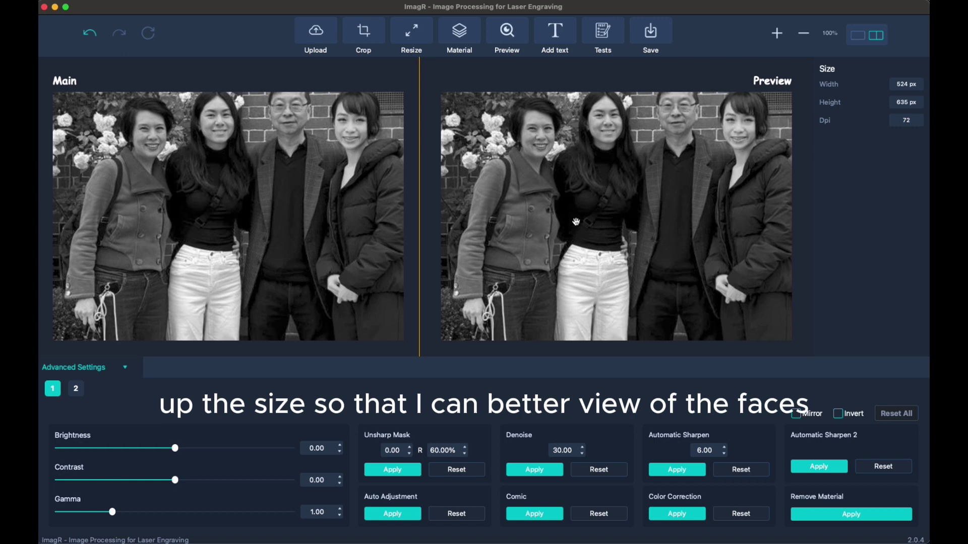
scroll(573, 207, up, 4)
drag(592, 184, 573, 324)
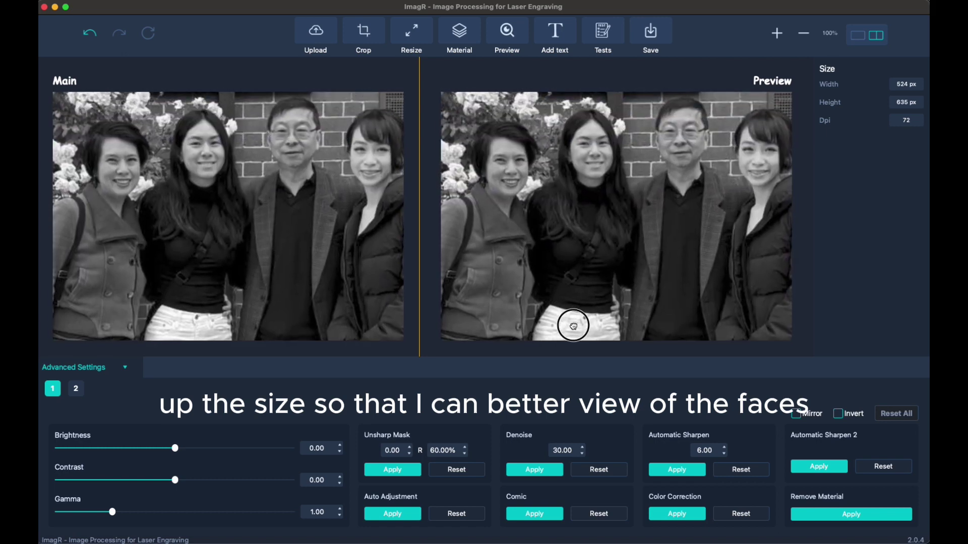
drag(581, 260, 582, 263)
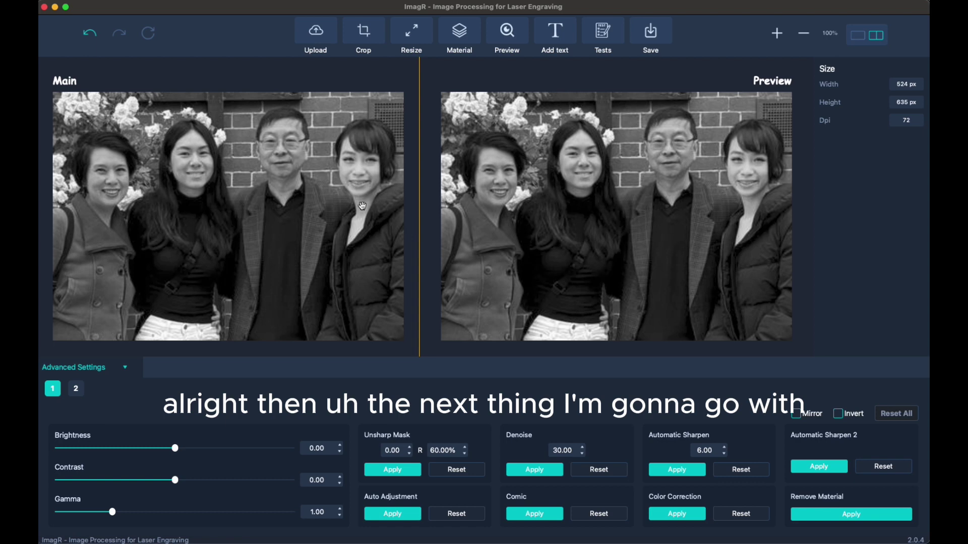
- Resize the image in millimetres to 100 mm tall at 318 dpi, about 82.51 mm wide
click(413, 33)
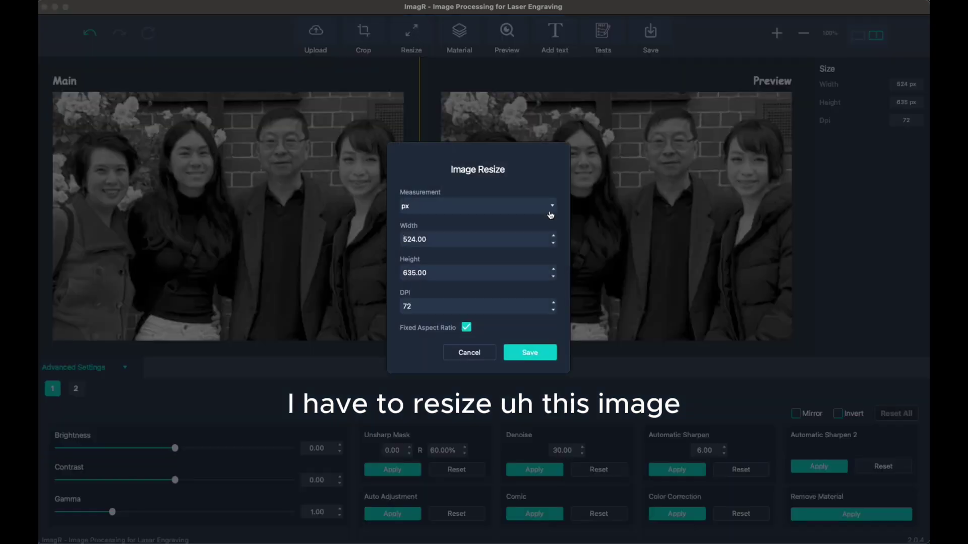
click(452, 208)
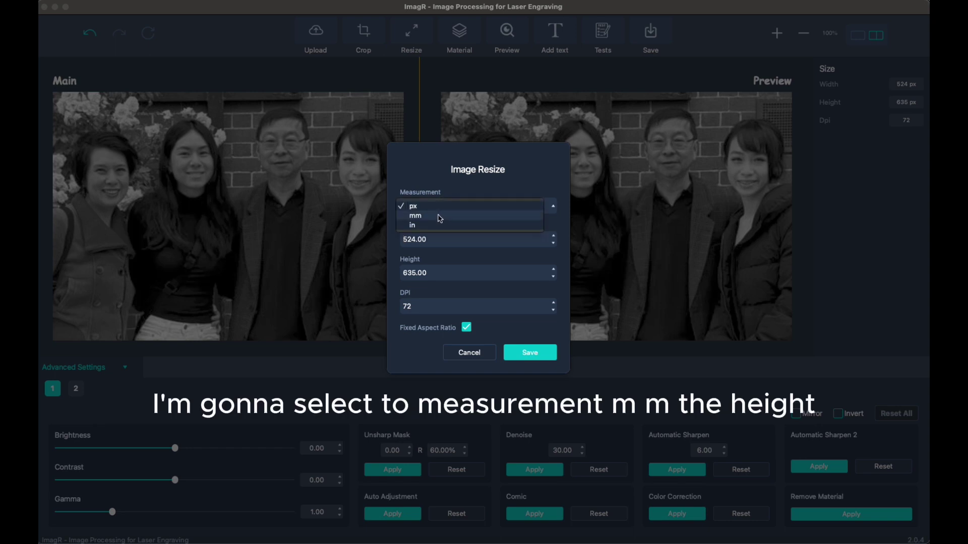
click(440, 219)
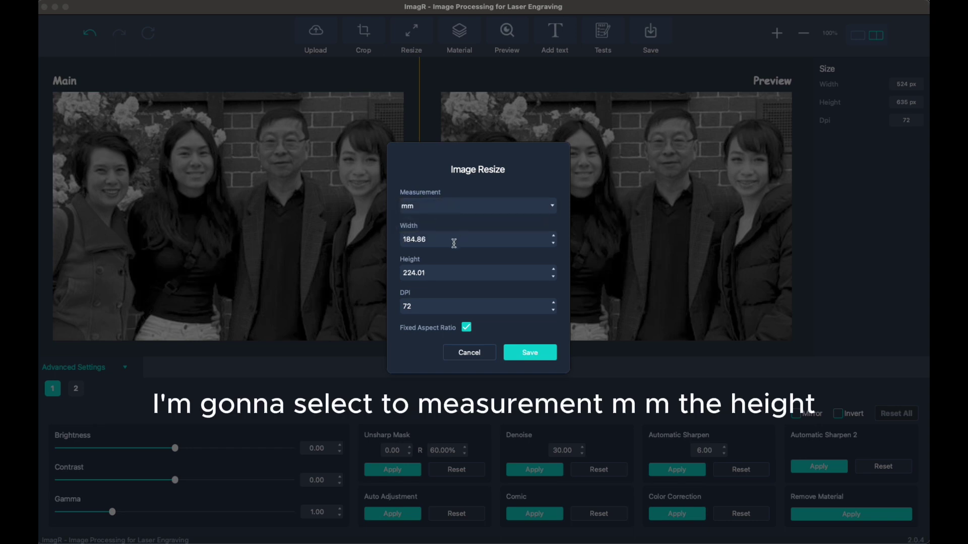
drag(431, 274, 387, 276)
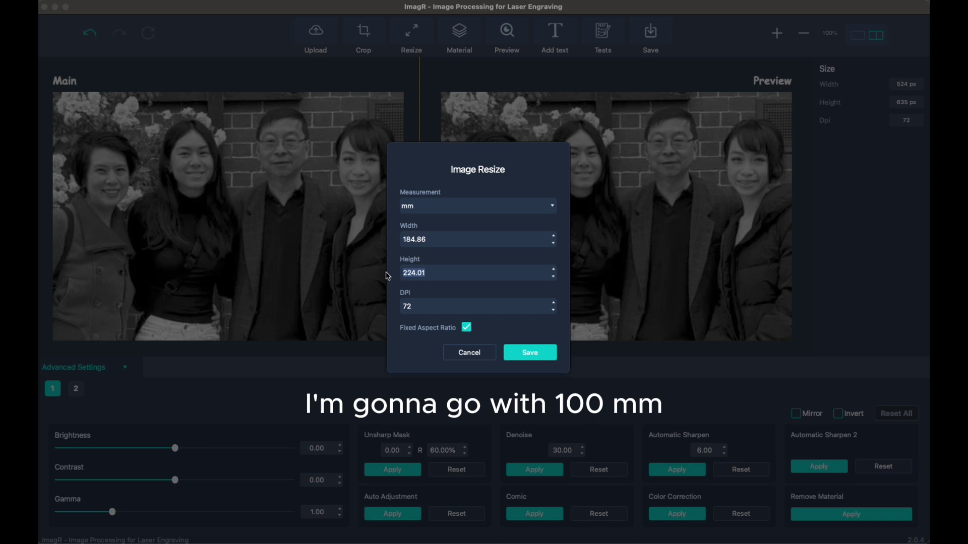
text(1)
click(403, 308)
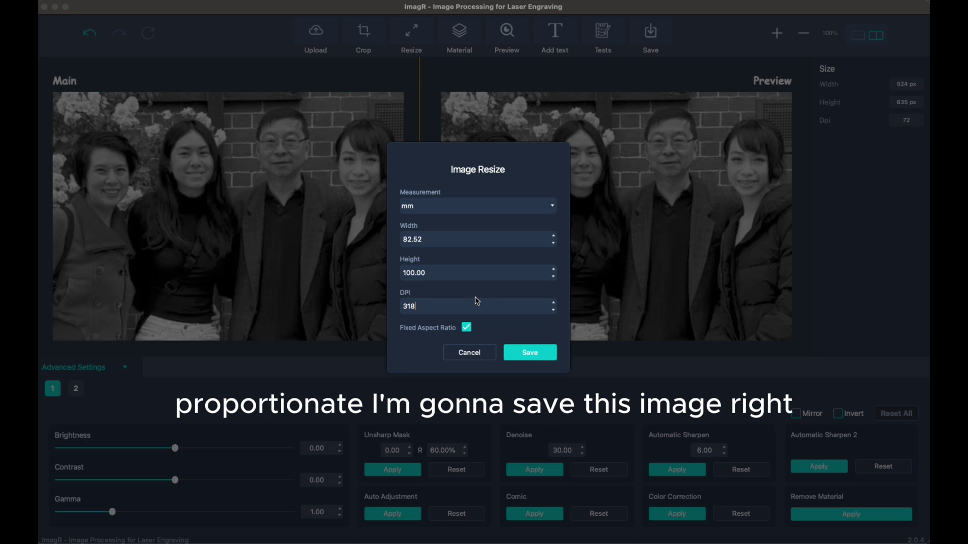
click(531, 352)
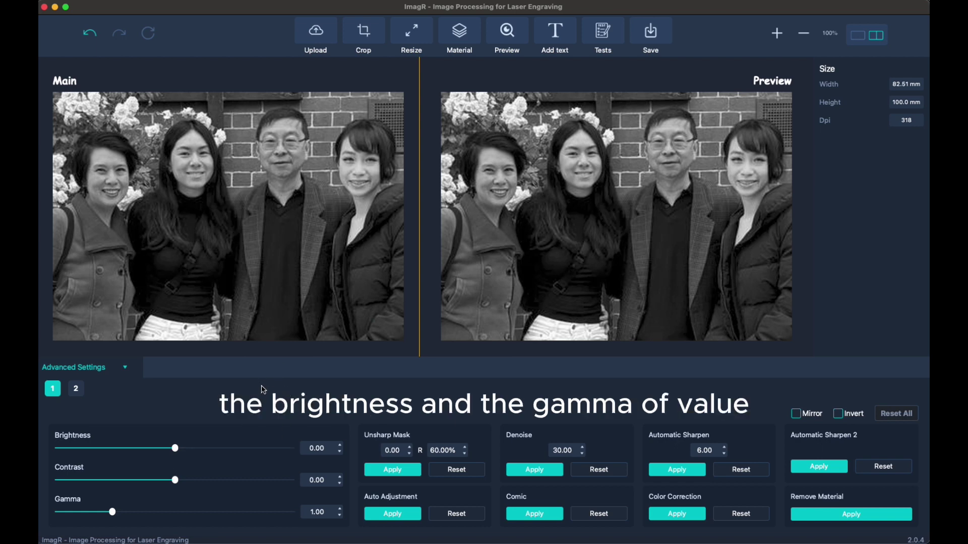
- Set gamma to 1.50, brightness to 14 and contrast to 7
click(132, 513)
click(134, 514)
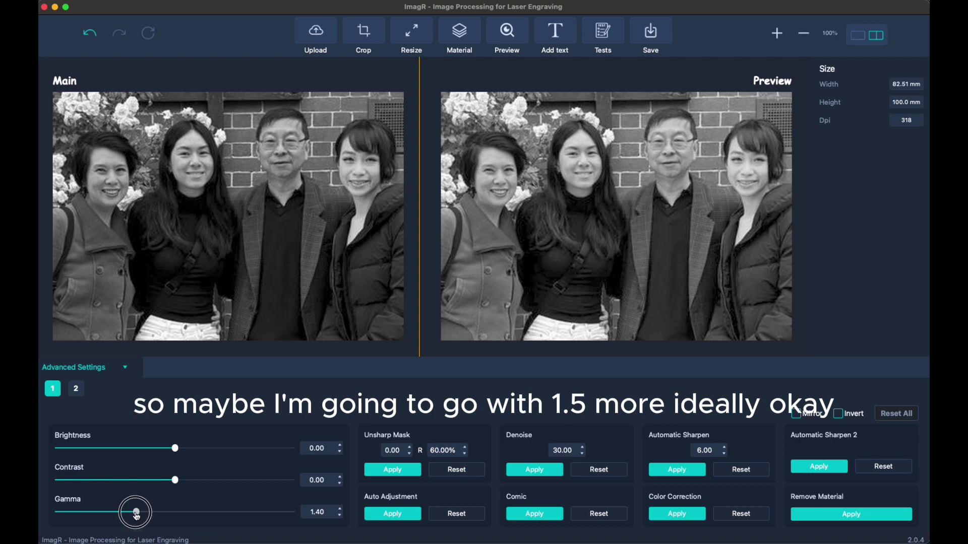
click(137, 514)
click(192, 449)
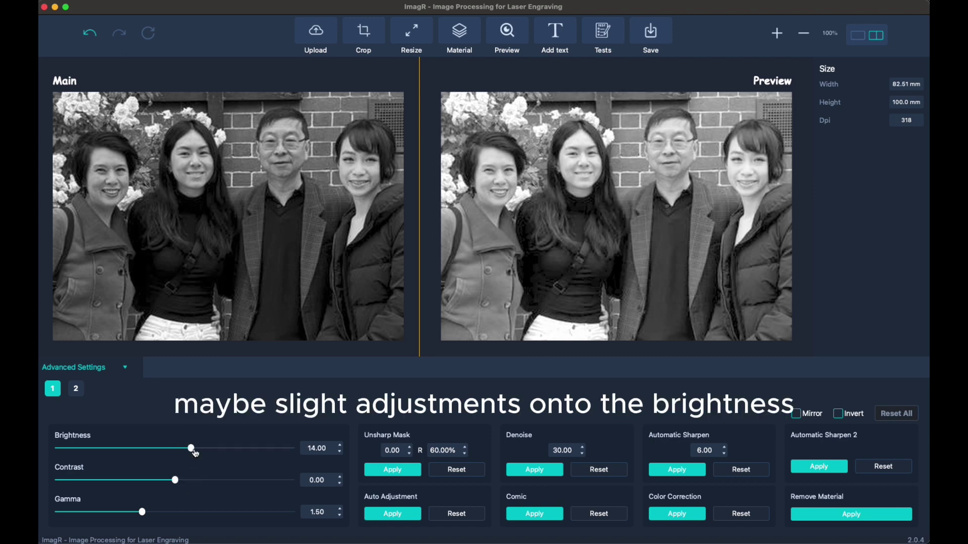
click(183, 482)
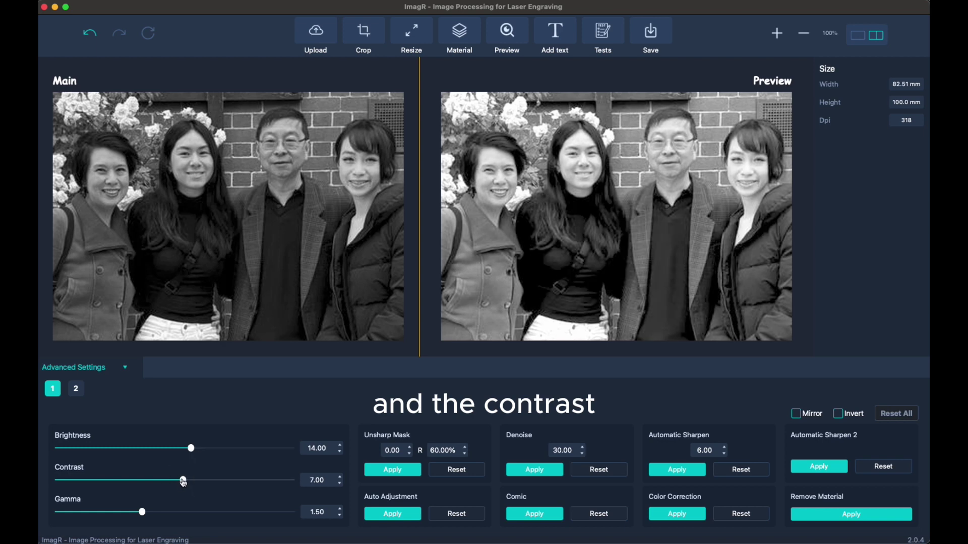
- Apply automatic sharpening to the photo at strength 8
click(725, 448)
click(726, 447)
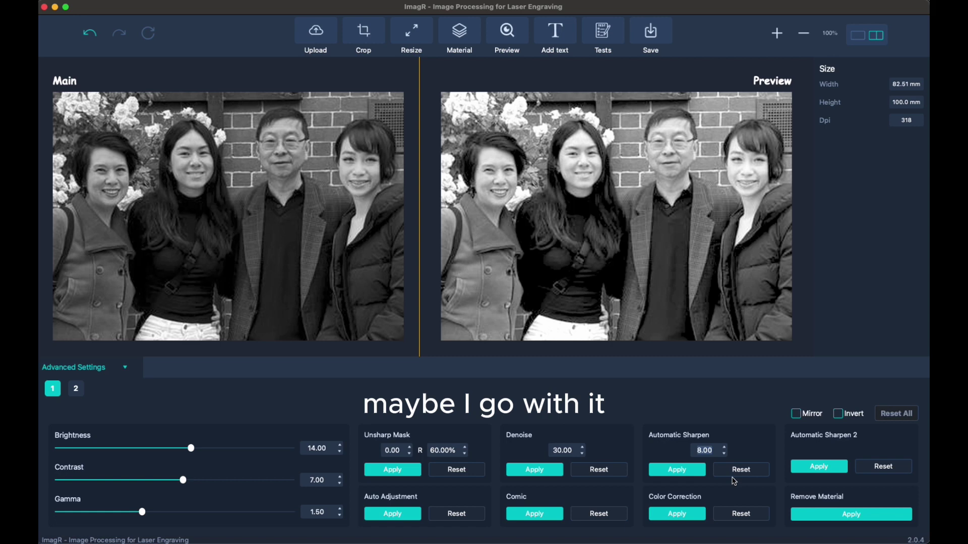
click(683, 472)
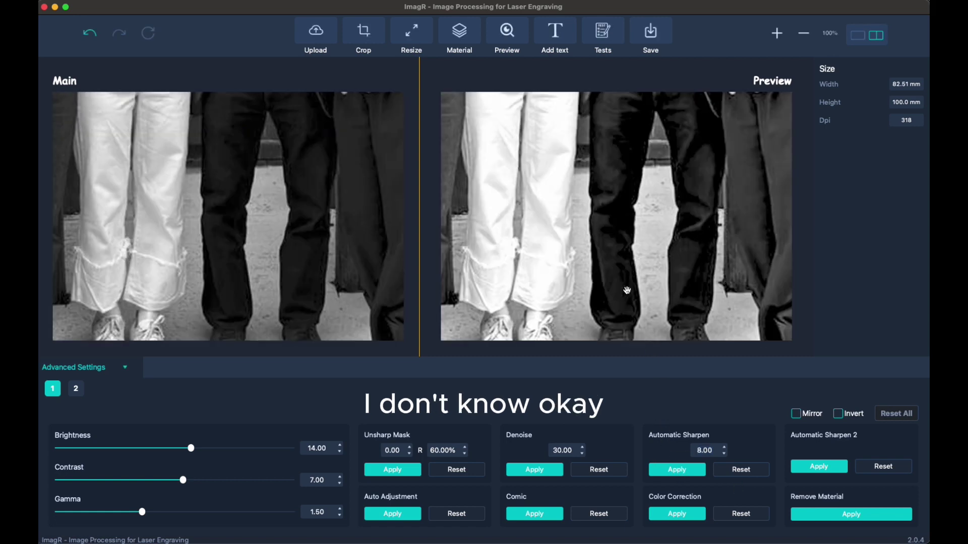
scroll(626, 295, up, 3)
- Centre the view on the faces, apply denoise at strength 30, and check the result
drag(627, 254, 632, 395)
drag(657, 231, 614, 320)
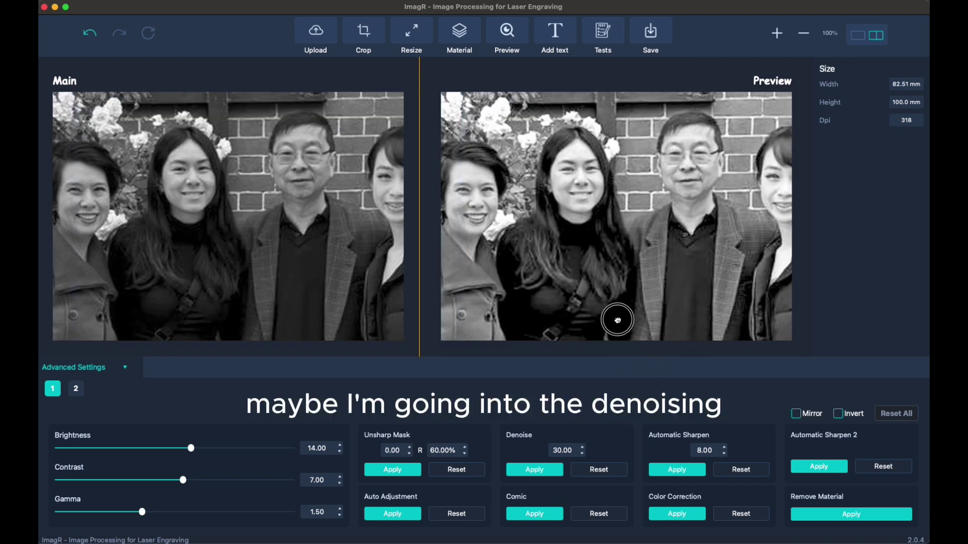
click(535, 473)
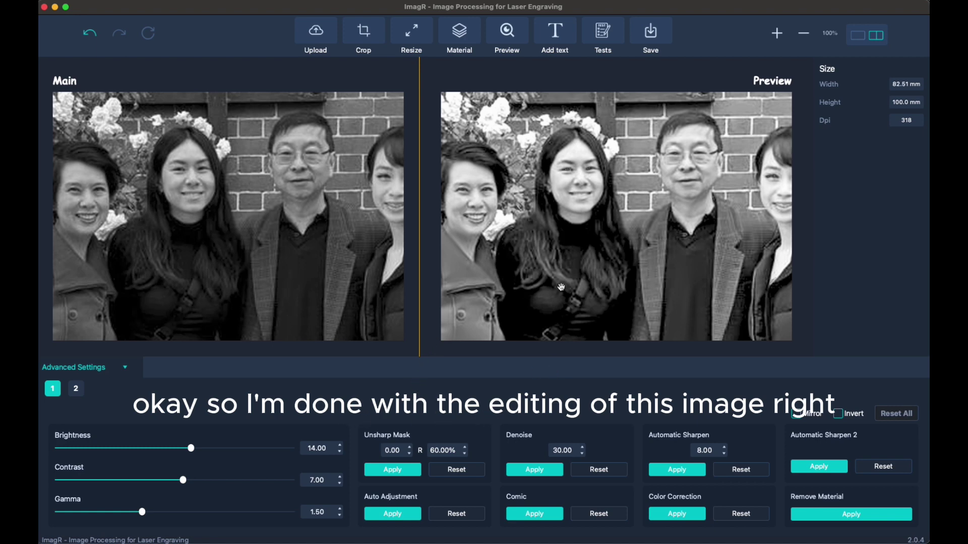
drag(627, 267, 609, 296)
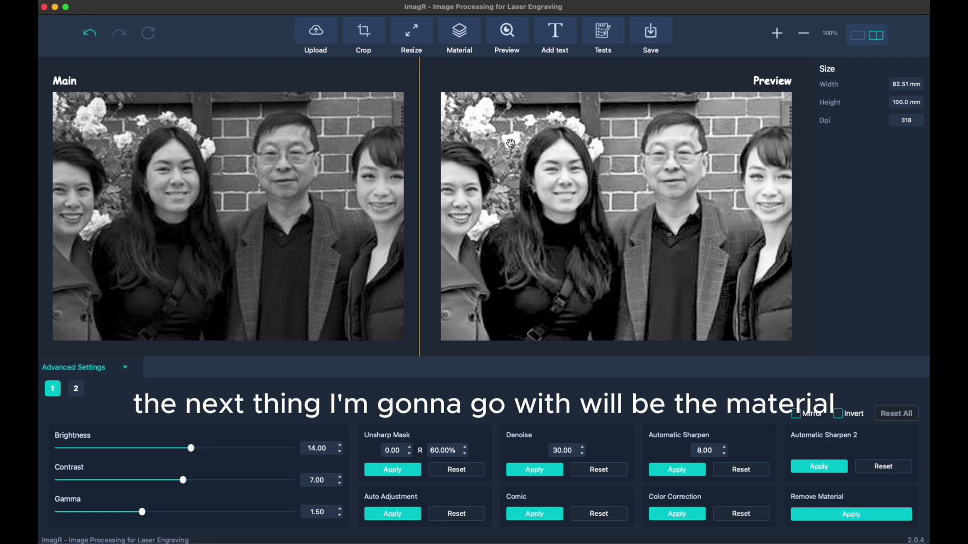
- Apply the Norton style with Andonized Aluminum material, producing an inverted, dithered engraving image
click(460, 35)
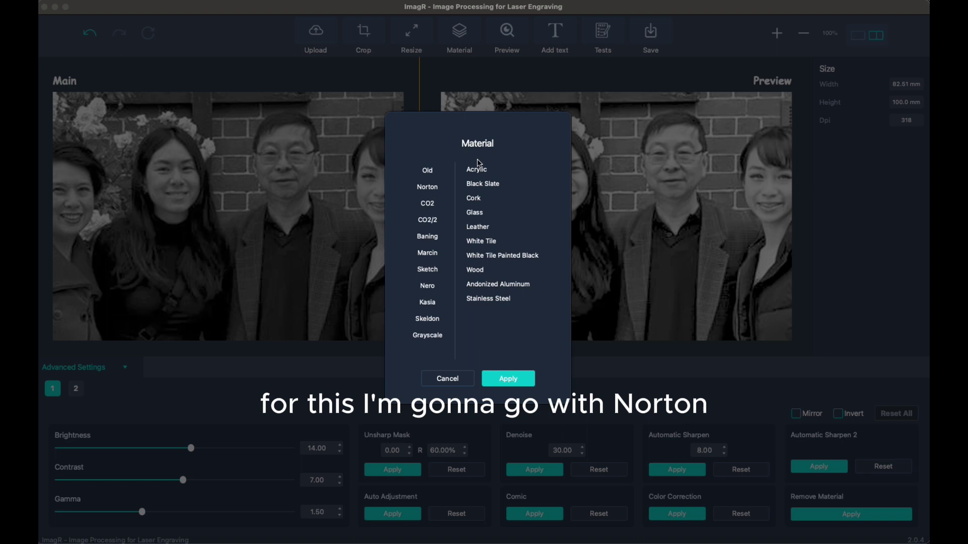
click(451, 184)
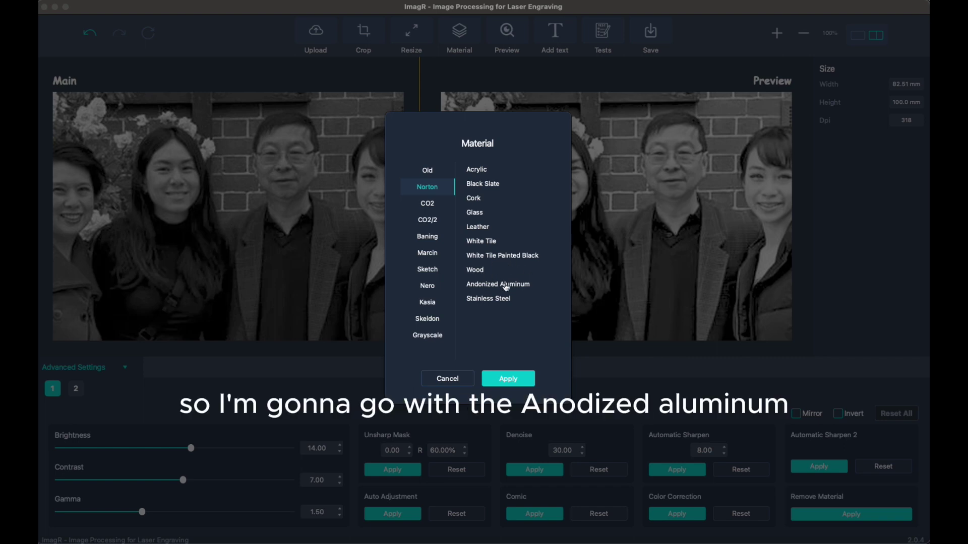
click(485, 286)
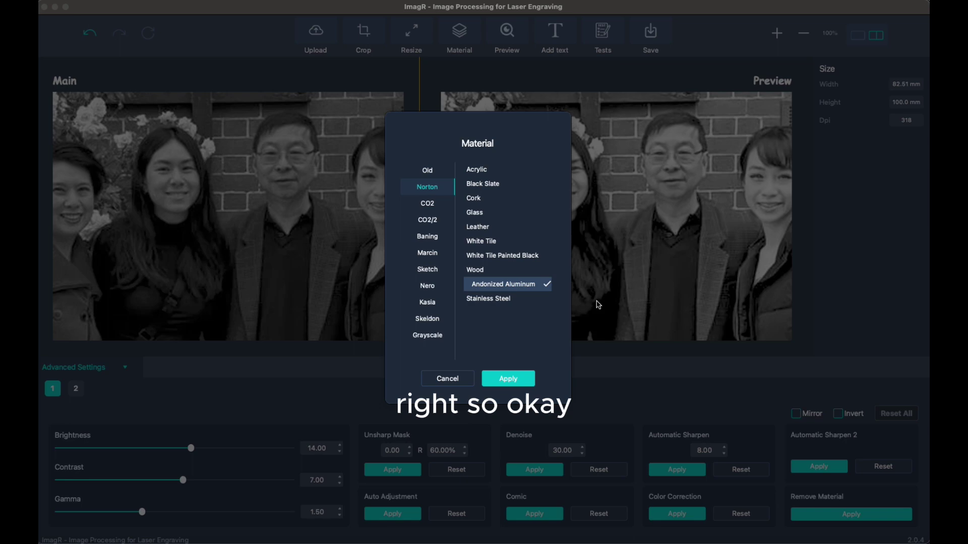
click(508, 379)
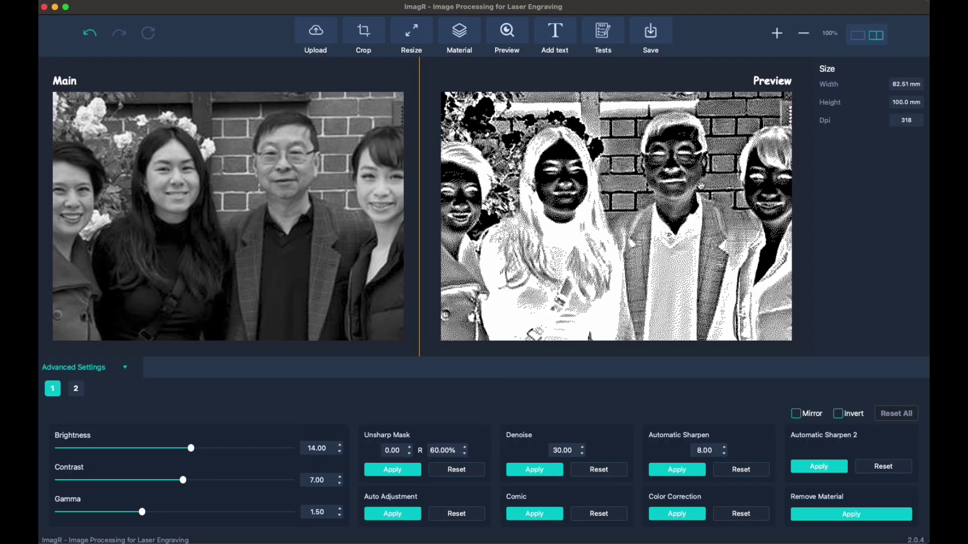
- Pan across the photo and review the full engraving preview
drag(622, 205, 610, 275)
drag(613, 173, 656, 179)
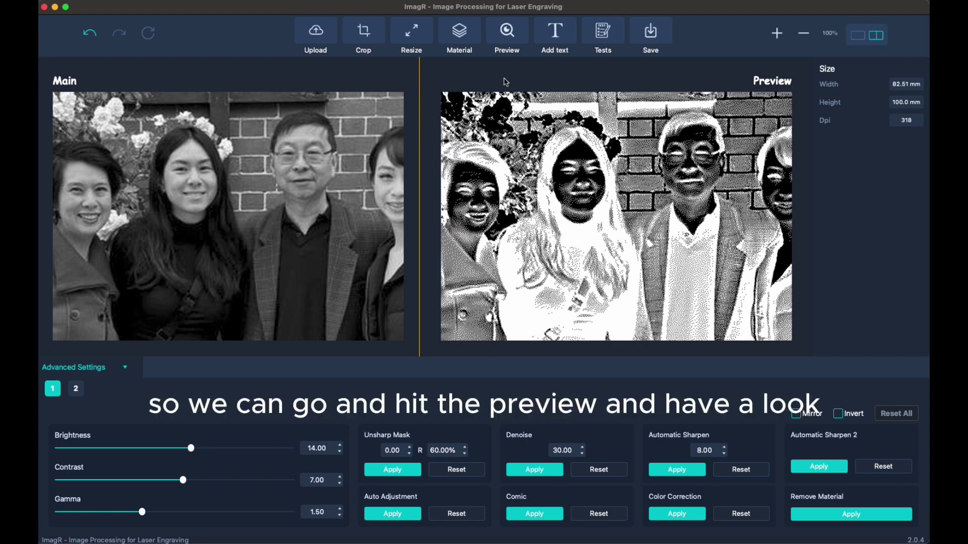
click(507, 33)
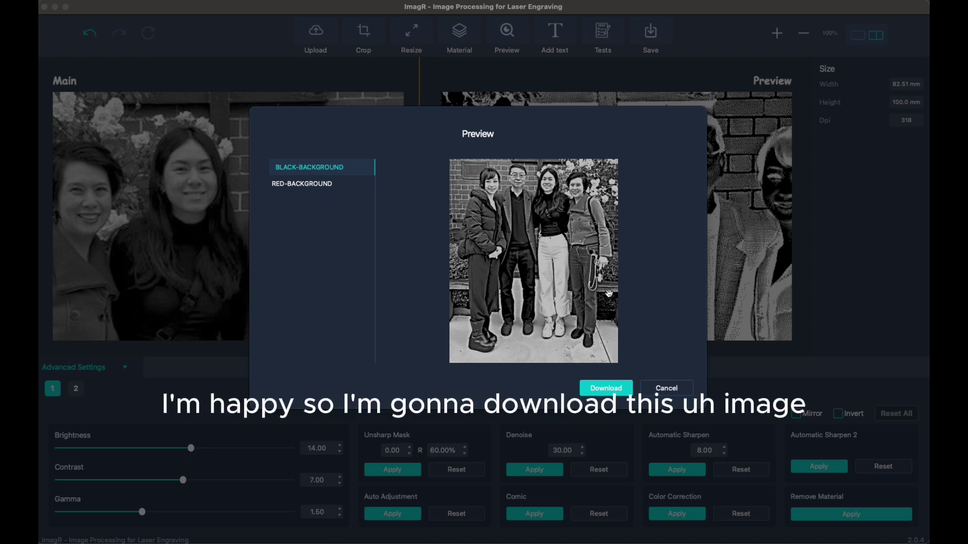
click(667, 389)
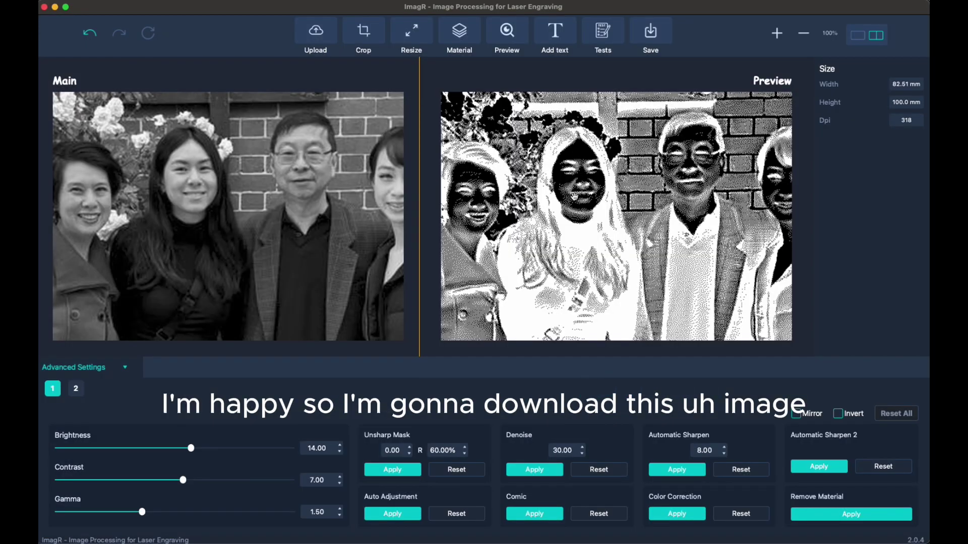
- Save the processed image as a JPG in Laser Files and switch to xTool Creative Space
click(653, 34)
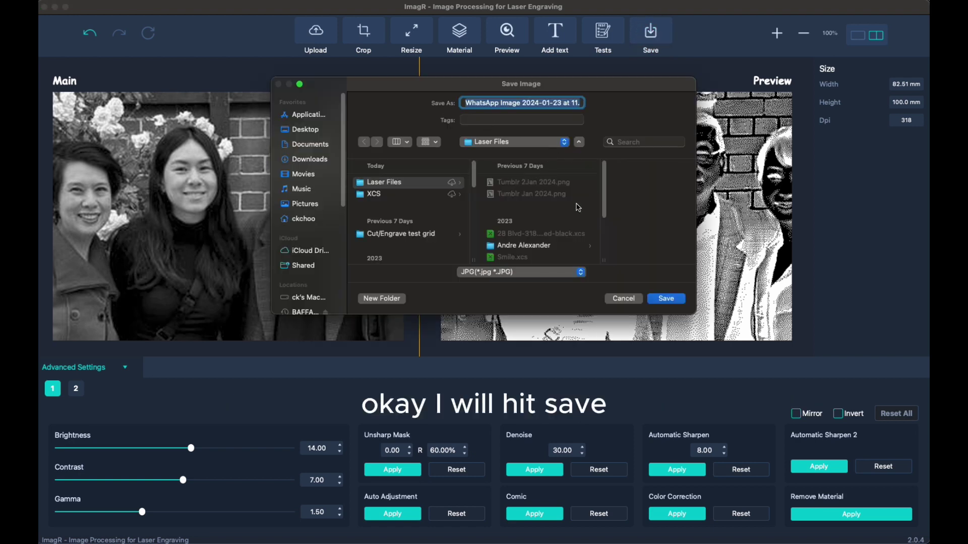
click(665, 300)
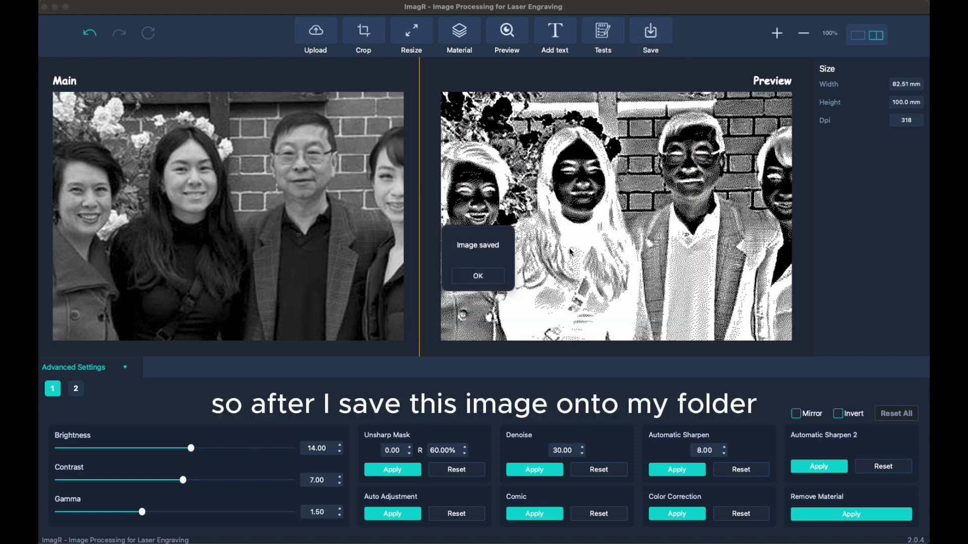
click(490, 281)
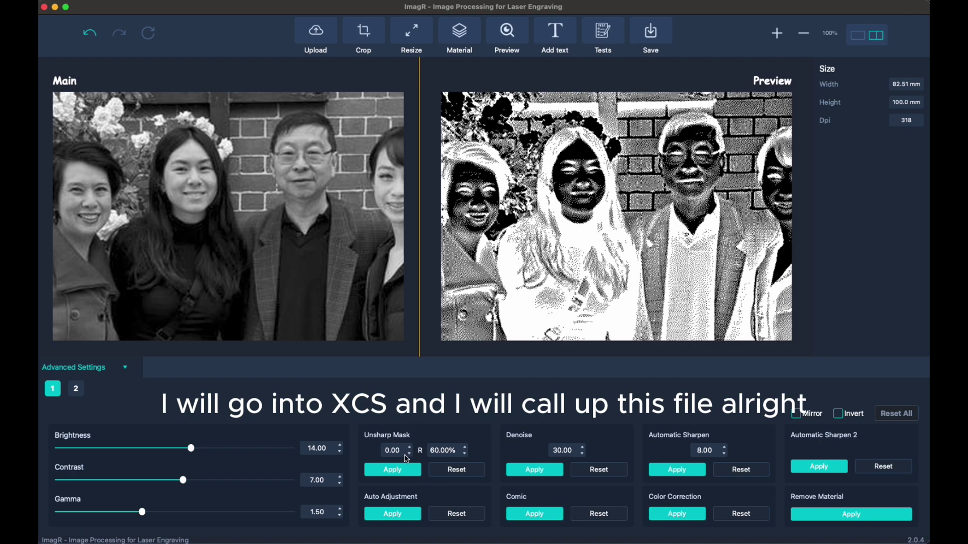
scroll(616, 217, down, 5)
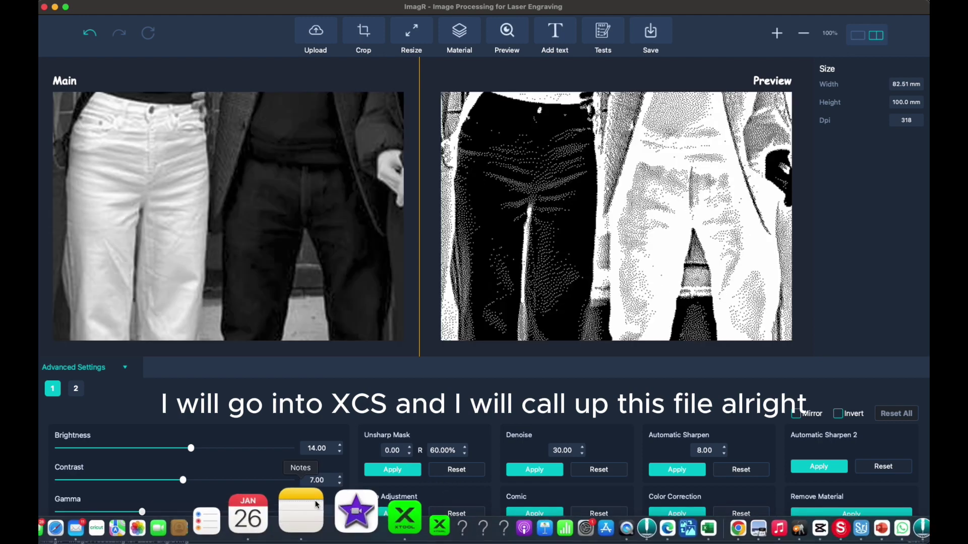
click(338, 508)
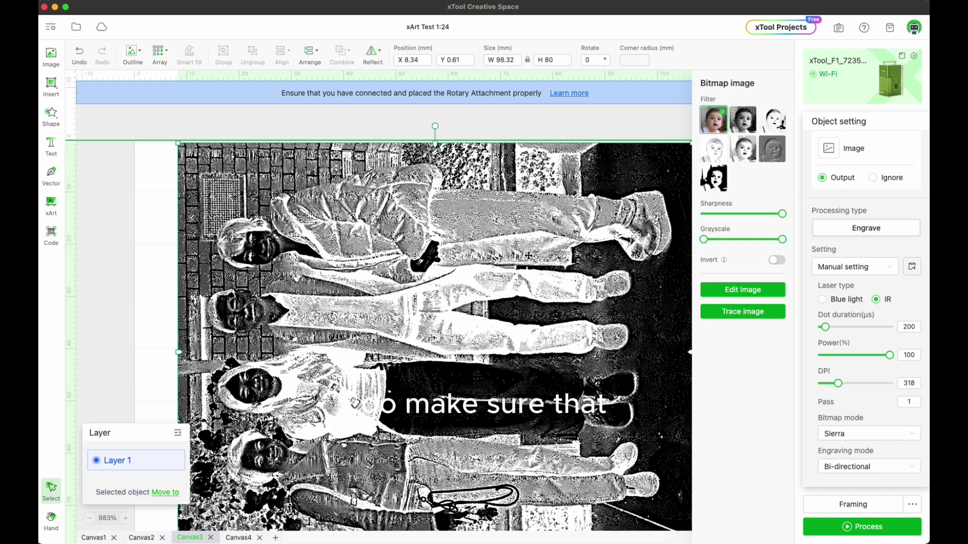
- Set the xTool job to Laser cylindrical processing in Roller mode
click(149, 246)
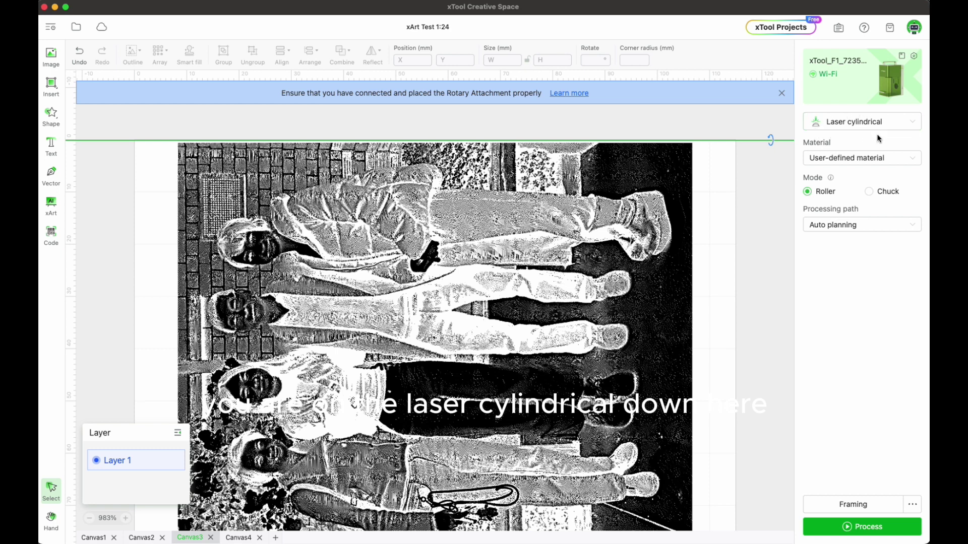
click(857, 123)
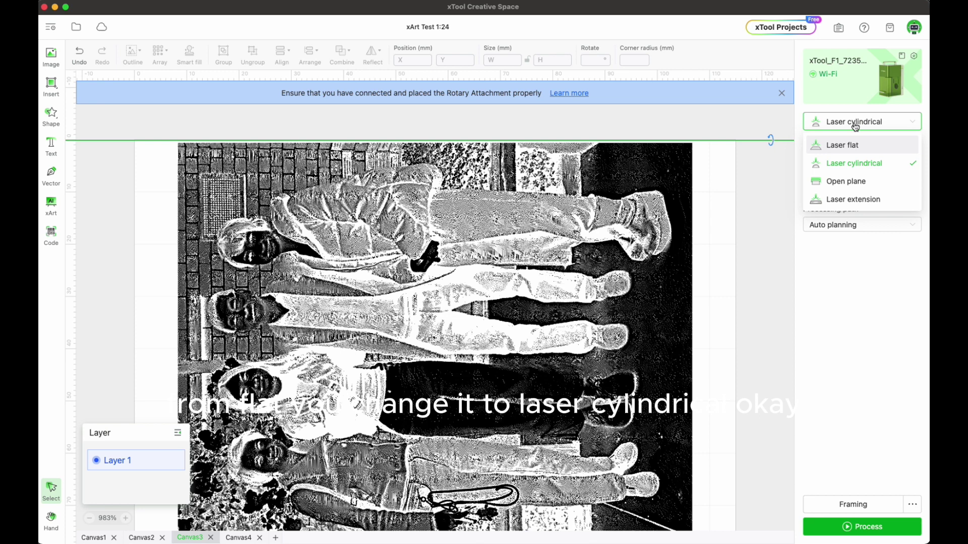
click(854, 162)
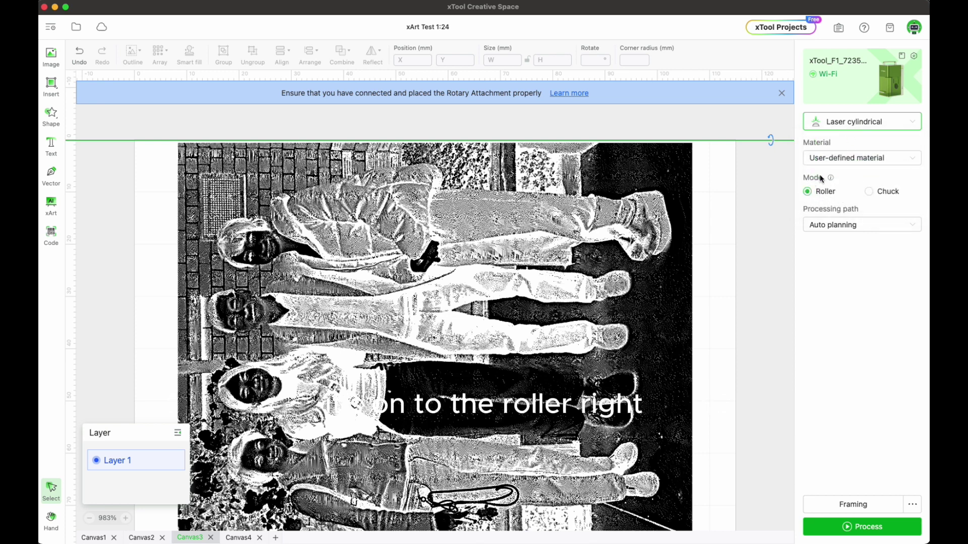
click(653, 204)
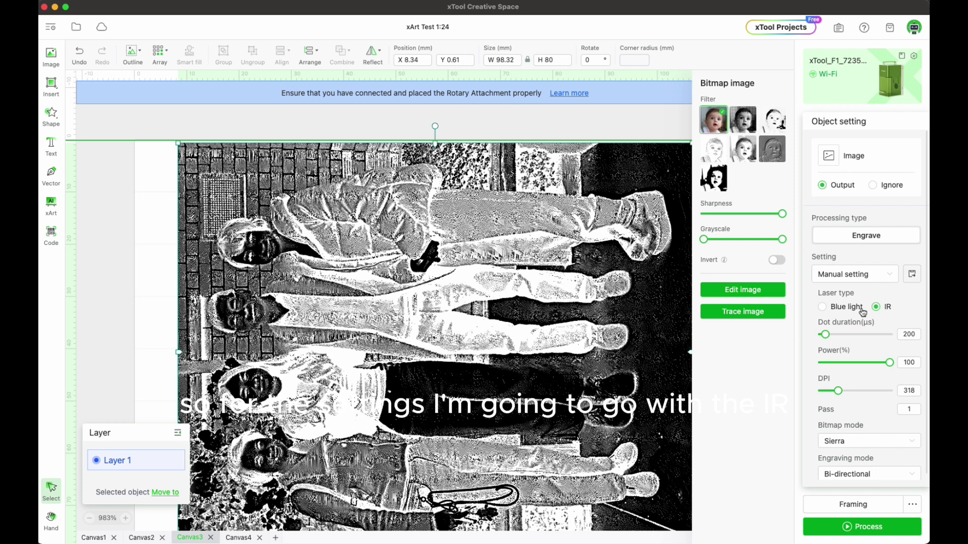
- Move the engraving image slightly left to about X 4.79, Y 0.33 mm
scroll(889, 323, down, 1)
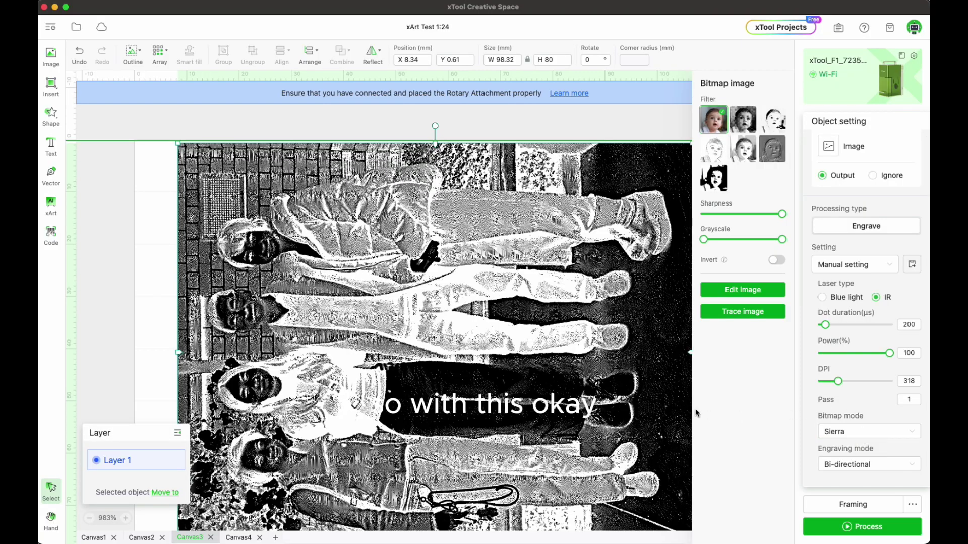
drag(627, 407, 607, 404)
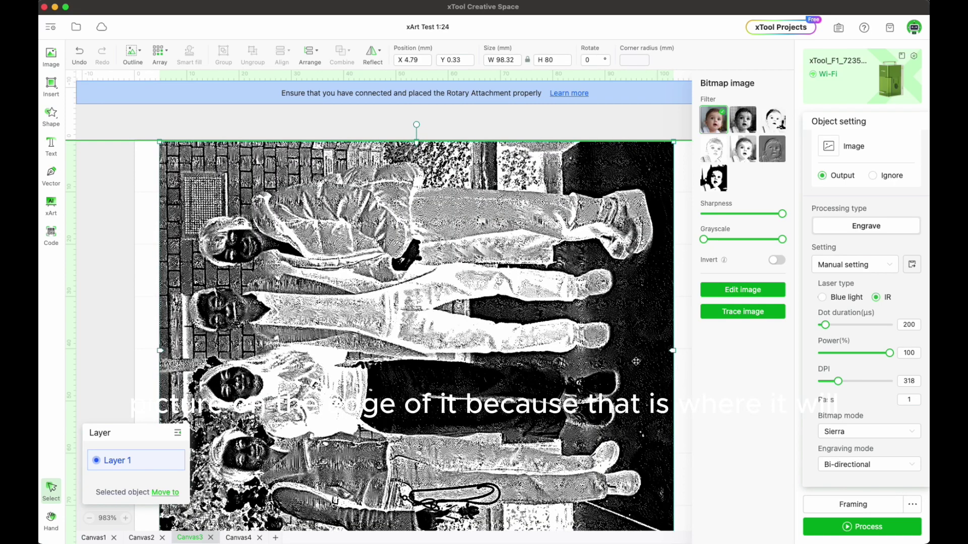
click(135, 330)
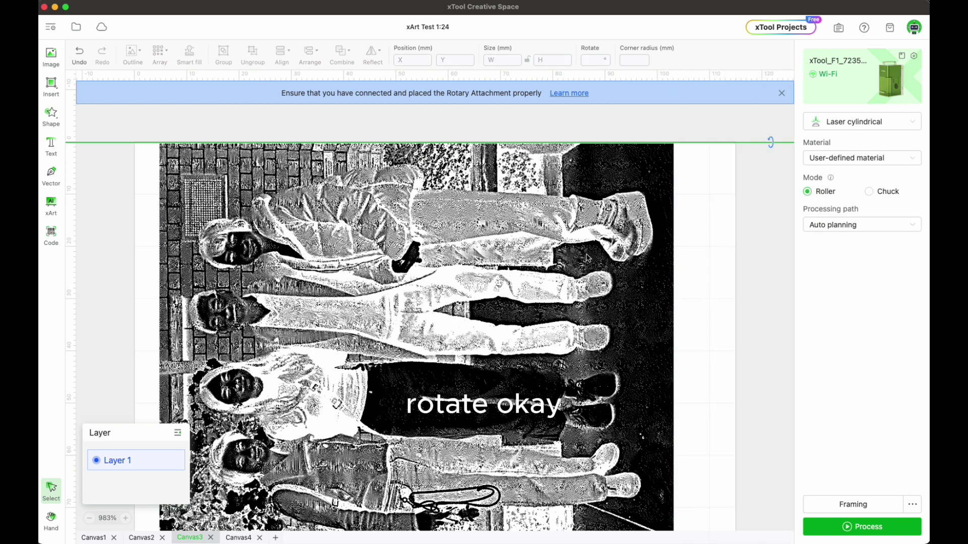